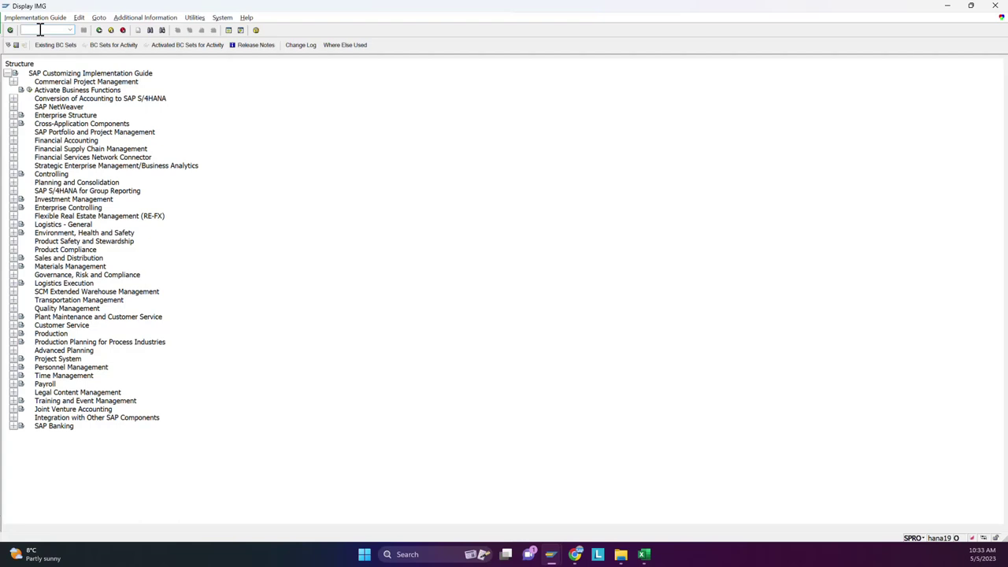
Leave the current guide view and reopen the SAP Reference IMG through transaction SPRO
key("Return")
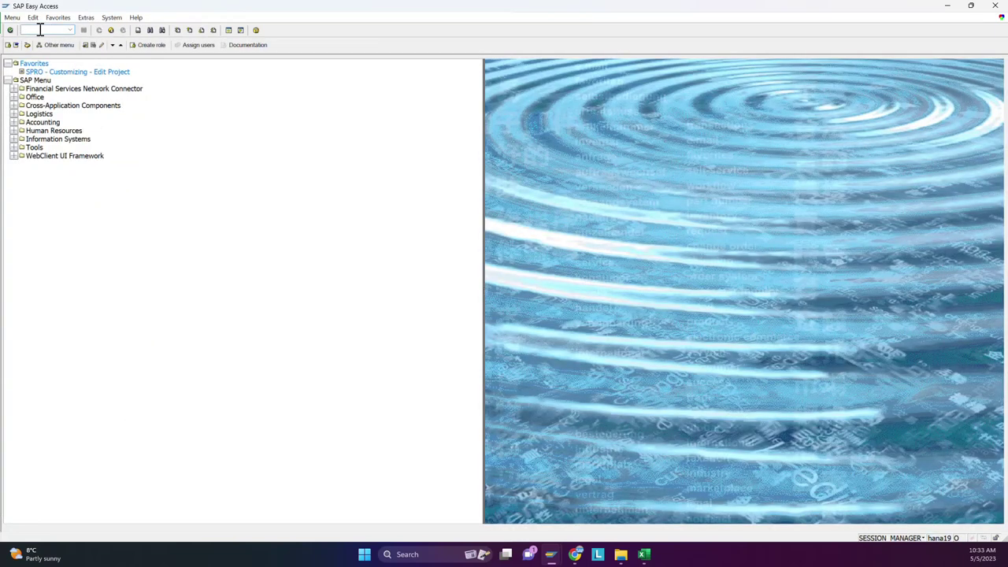
type("SPRO")
key("Return")
left_click(40, 45)
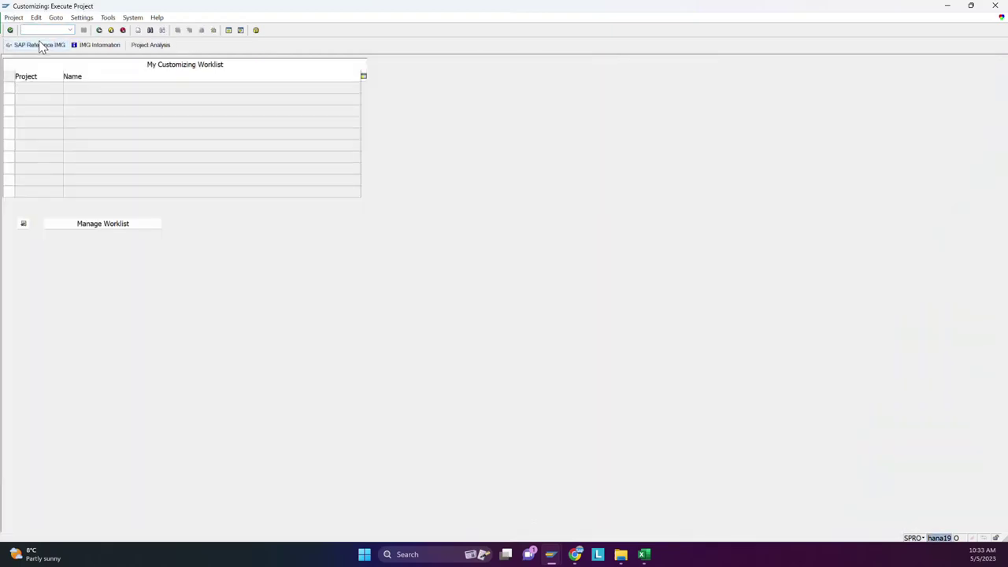
Open the Define company activity under Enterprise Structure, Definition, Financial Accounting
left_click(12, 116)
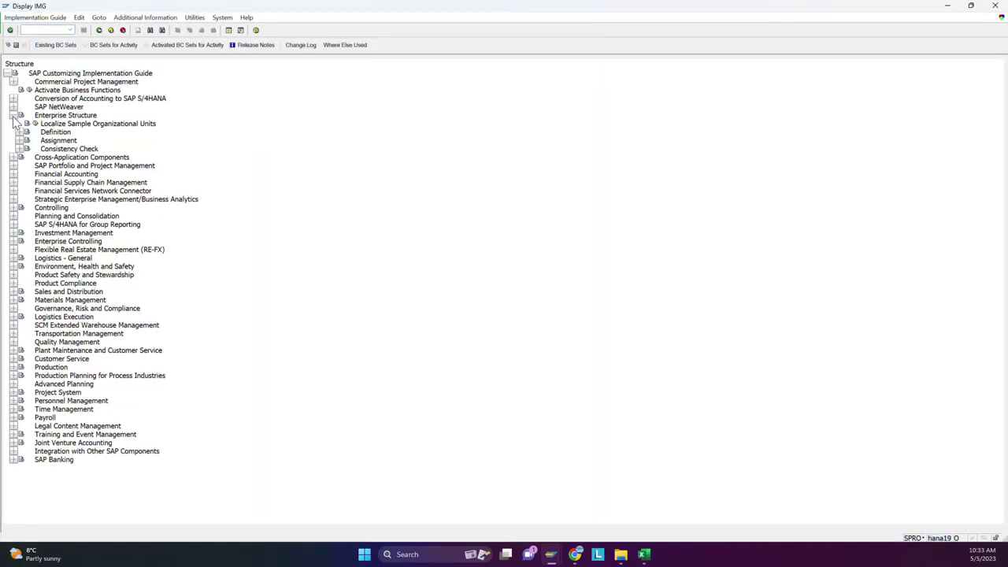
left_click(20, 134)
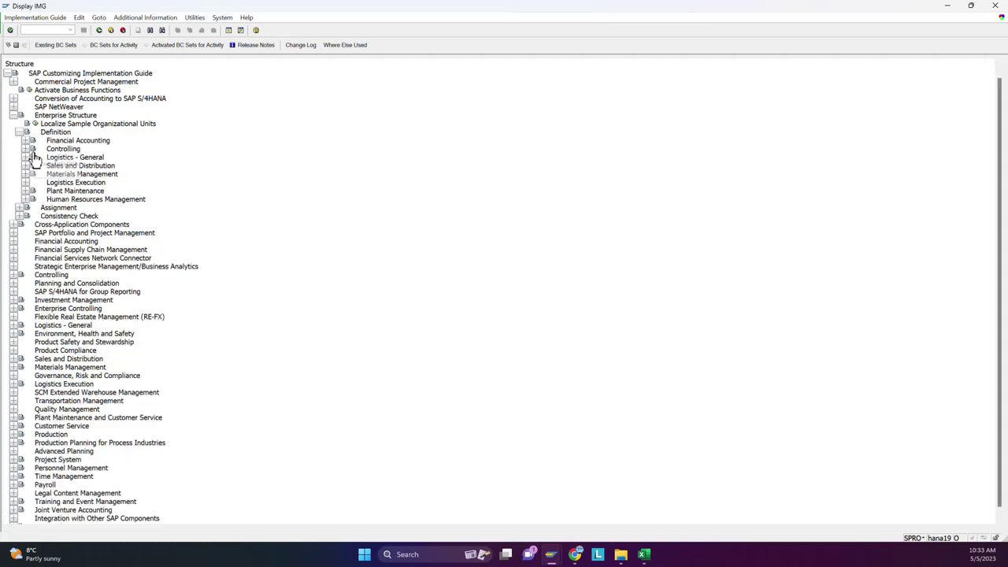
left_click(25, 141)
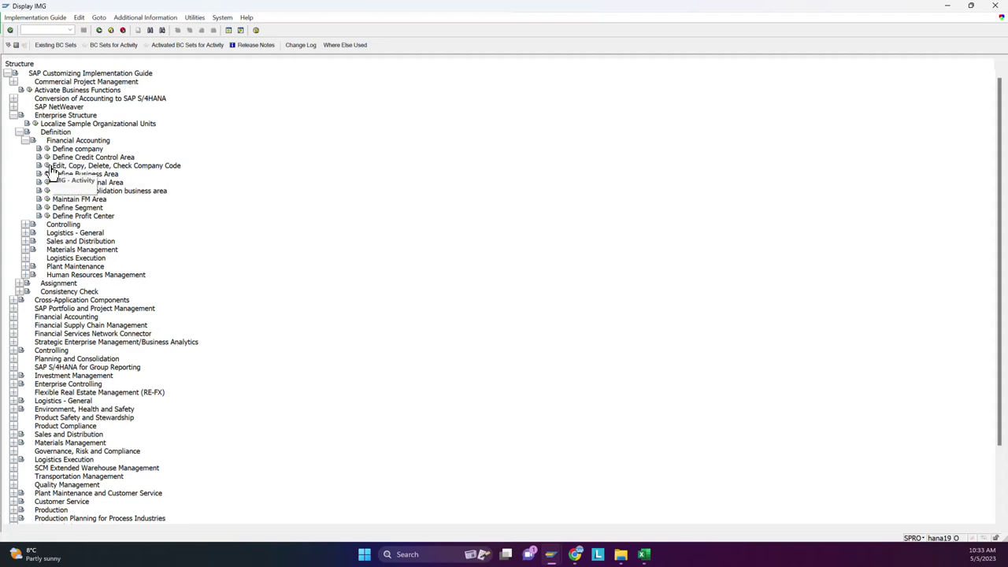
left_click(46, 148)
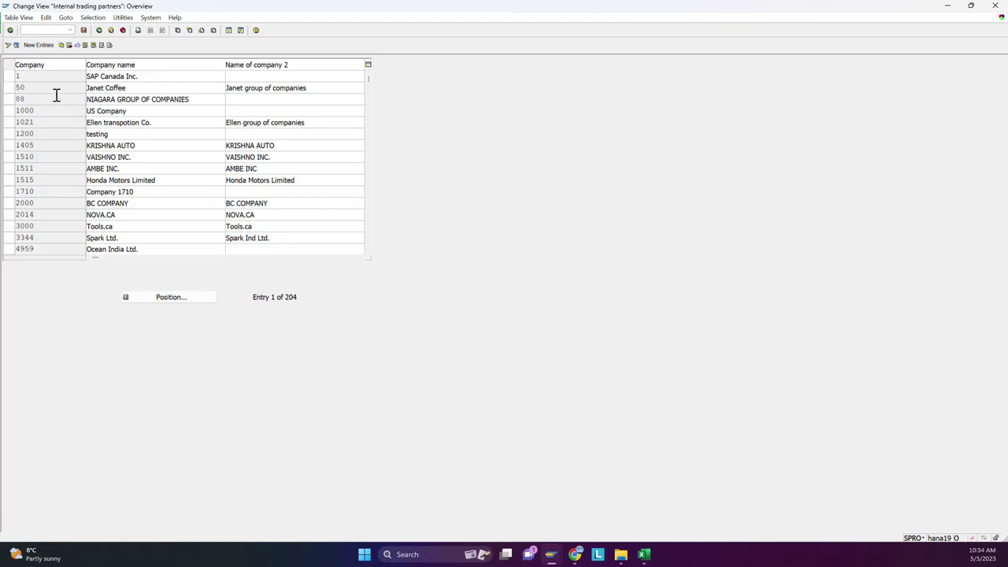
Copy company 1 (SAP Canada Inc.) to a new company ABCGP with the company name ABC Group
left_click(9, 76)
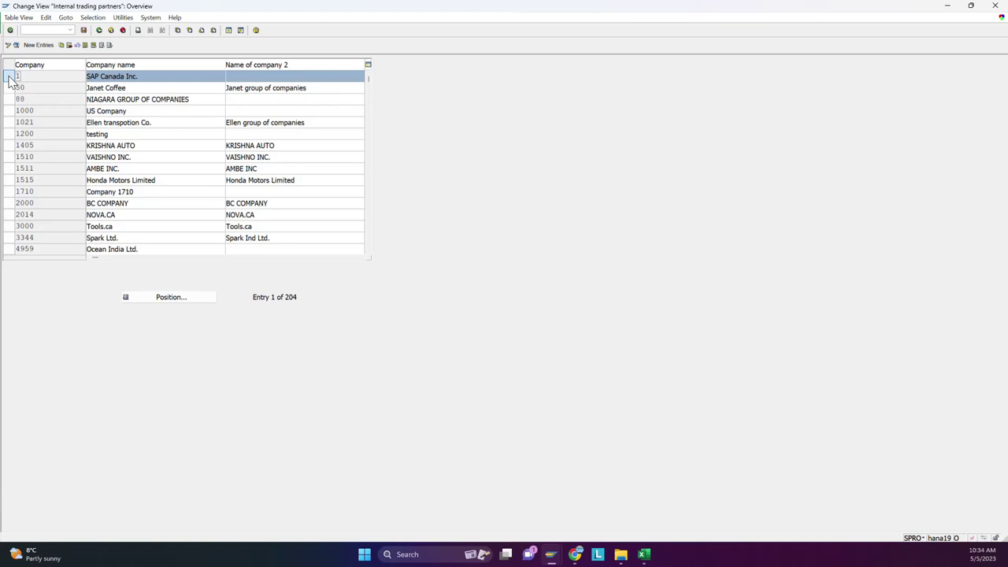
left_click(61, 45)
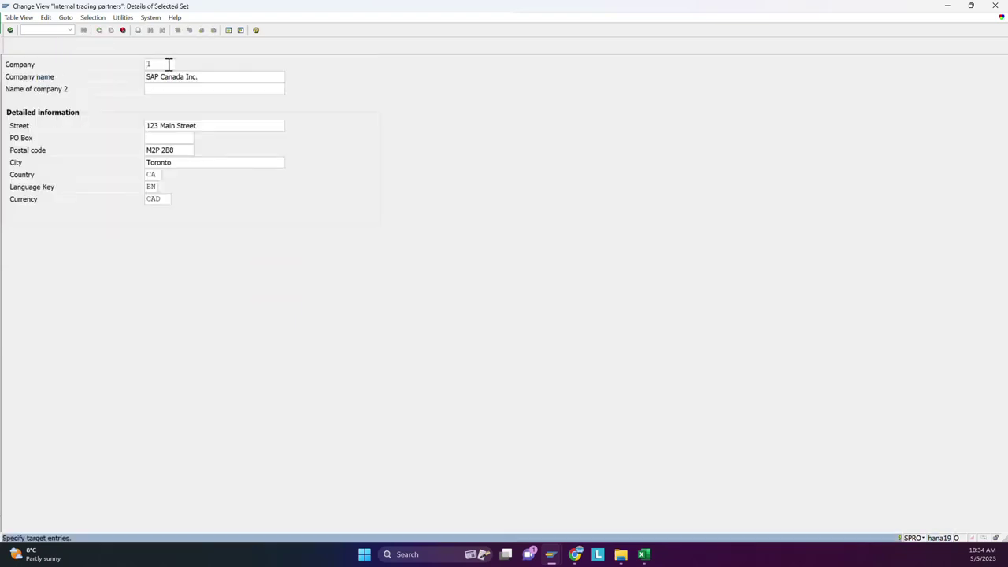
double_click(145, 64)
type("ABCGRO")
key("BackSpace")
key("BackSpace")
type("P")
left_click_drag(203, 77, 122, 77)
type("A")
Browse the available language keys and try to confirm the copied company with language key EP
left_click(152, 189)
left_click(164, 189)
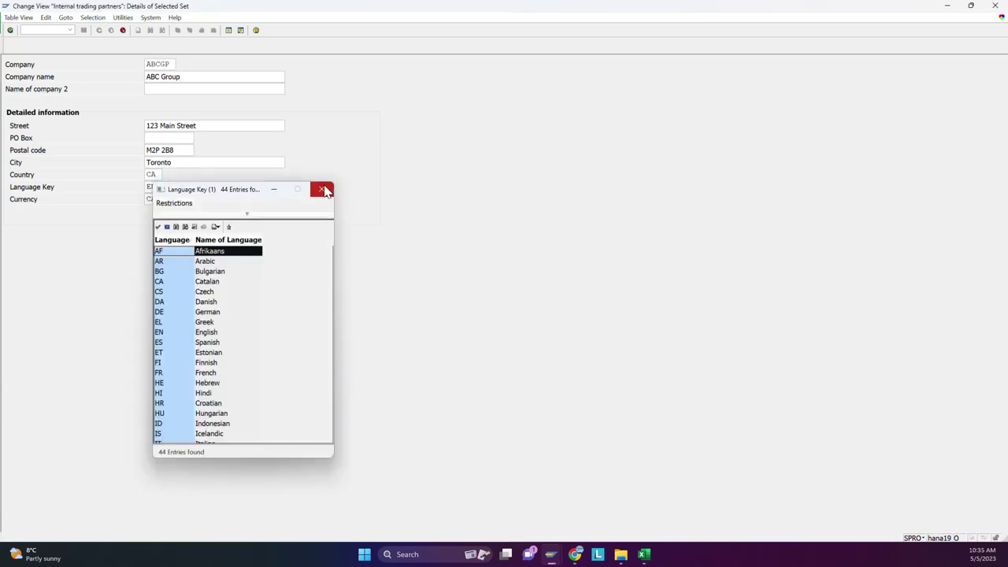
left_click(322, 189)
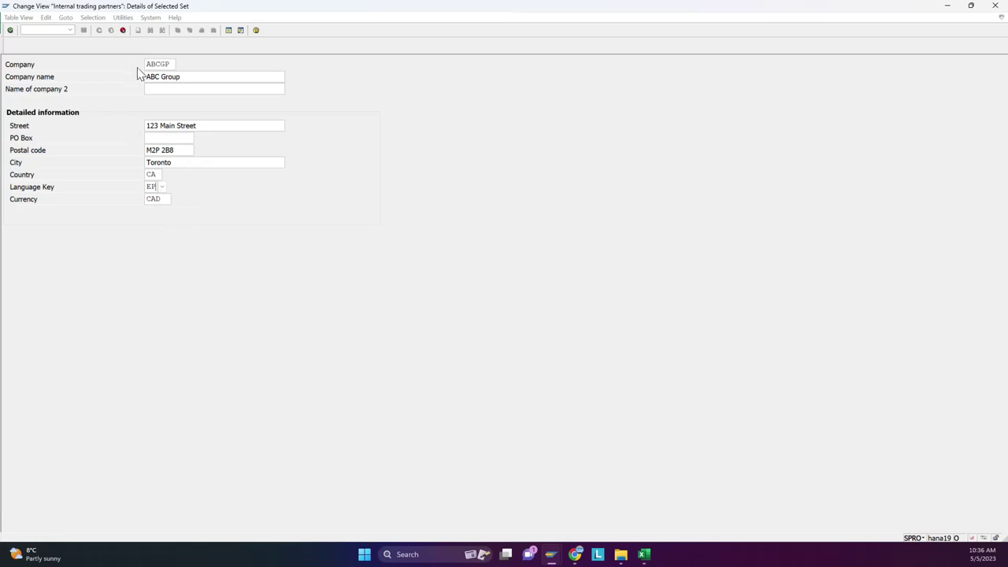
left_click(10, 31)
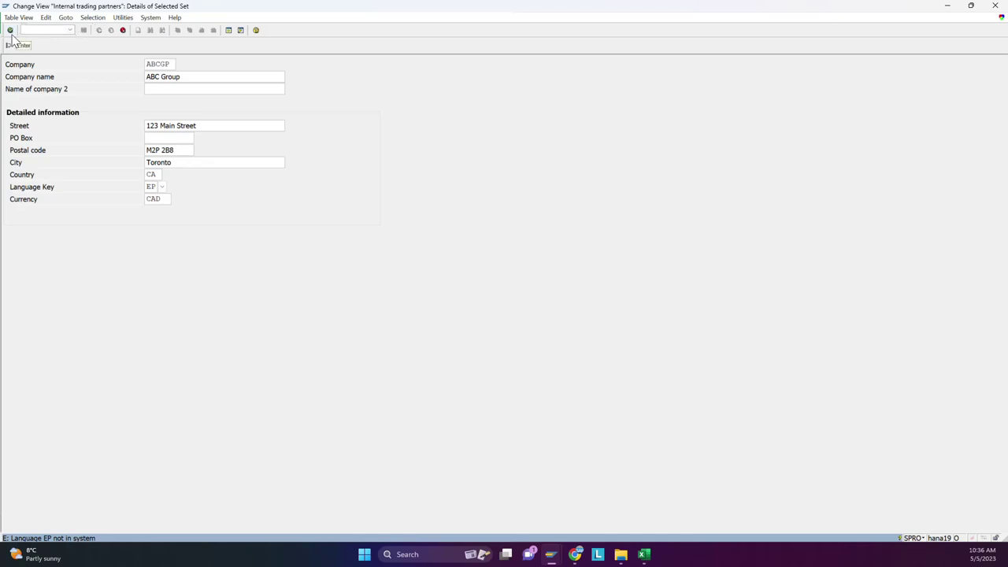
left_click(160, 188)
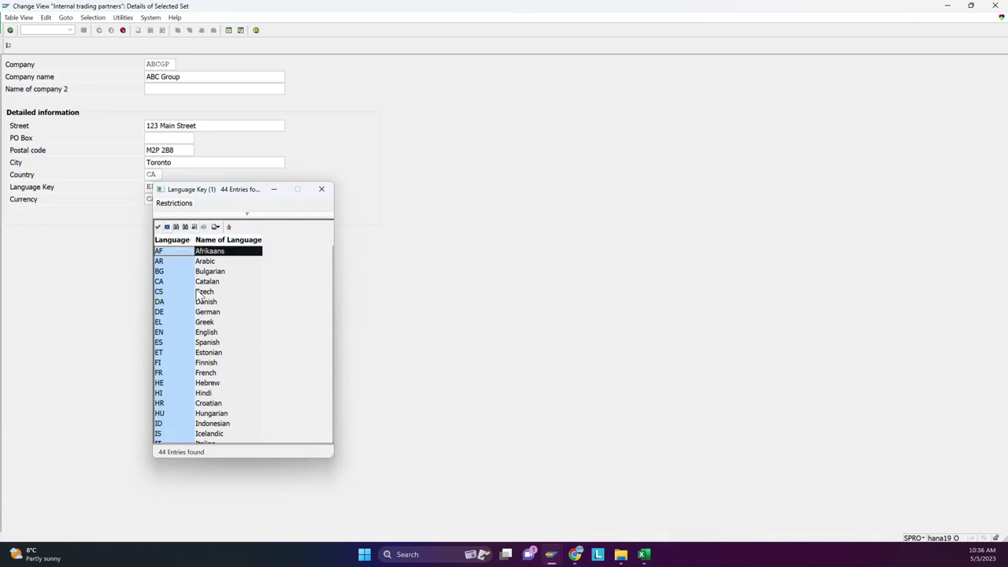
left_click(321, 189)
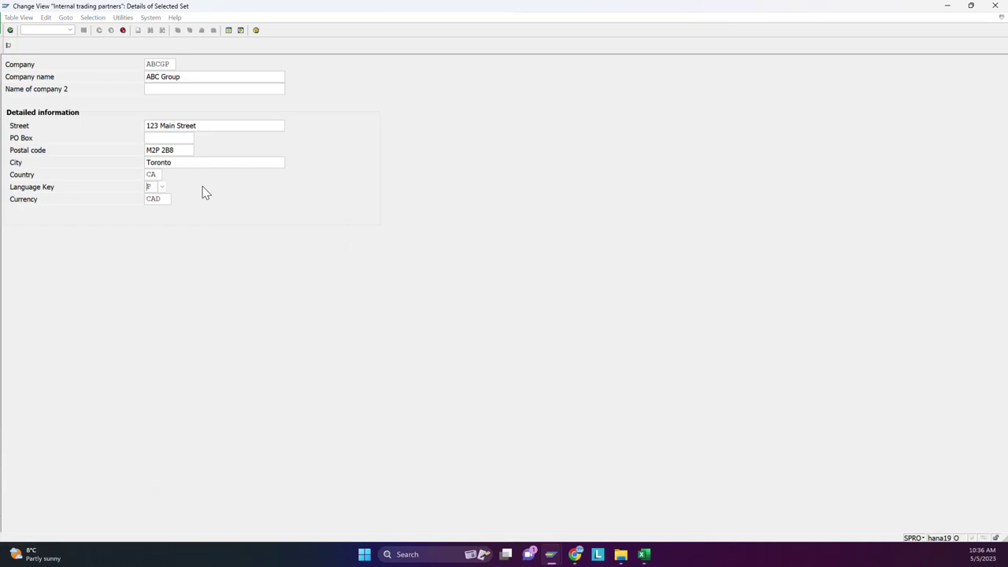
Set the new company's language key to EN, confirm the copy and save the entry
type("en")
key("Escape")
left_click(10, 30)
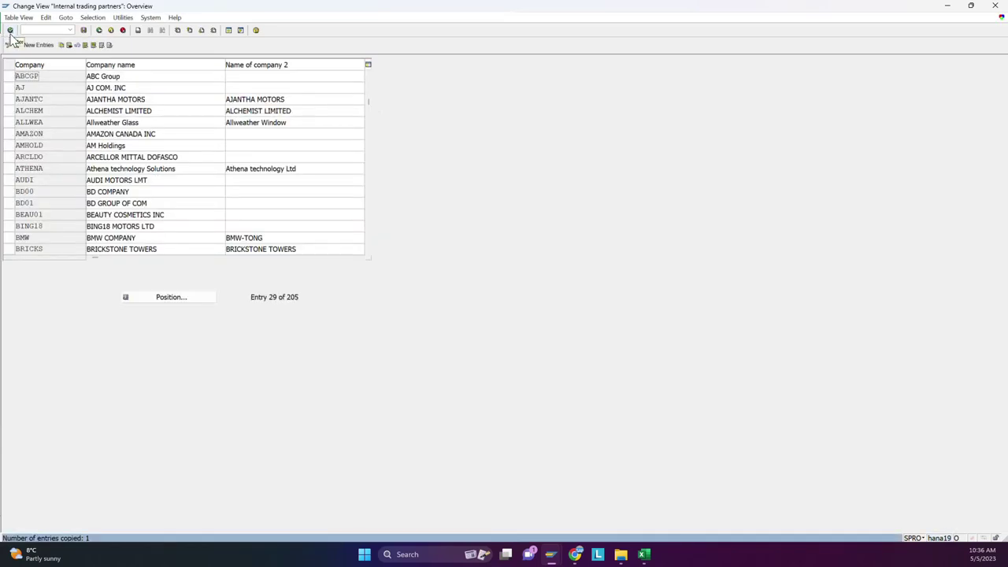
left_click(84, 31)
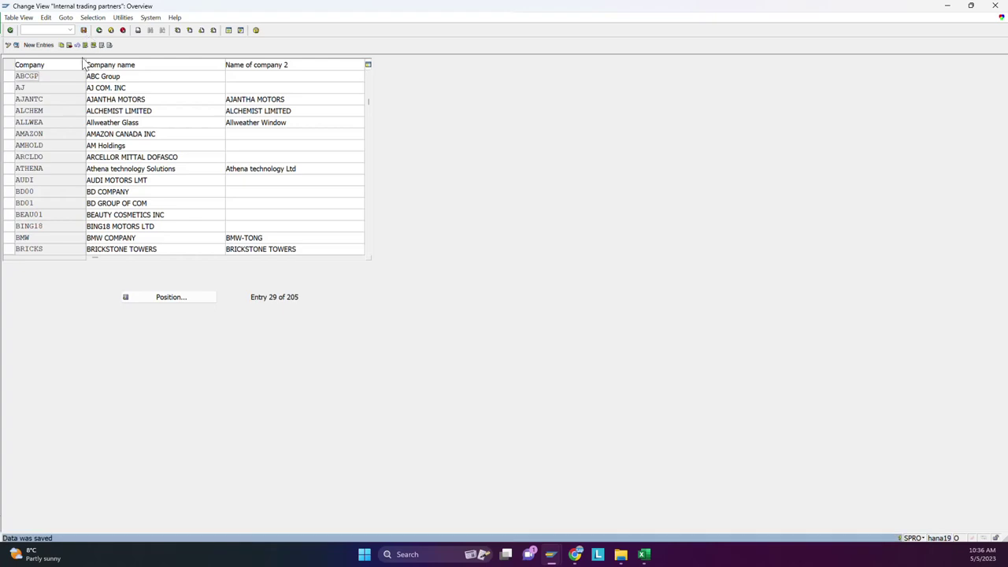
Review the details of company ABCGP and return to the implementation guide
left_click(11, 76)
left_click(16, 46)
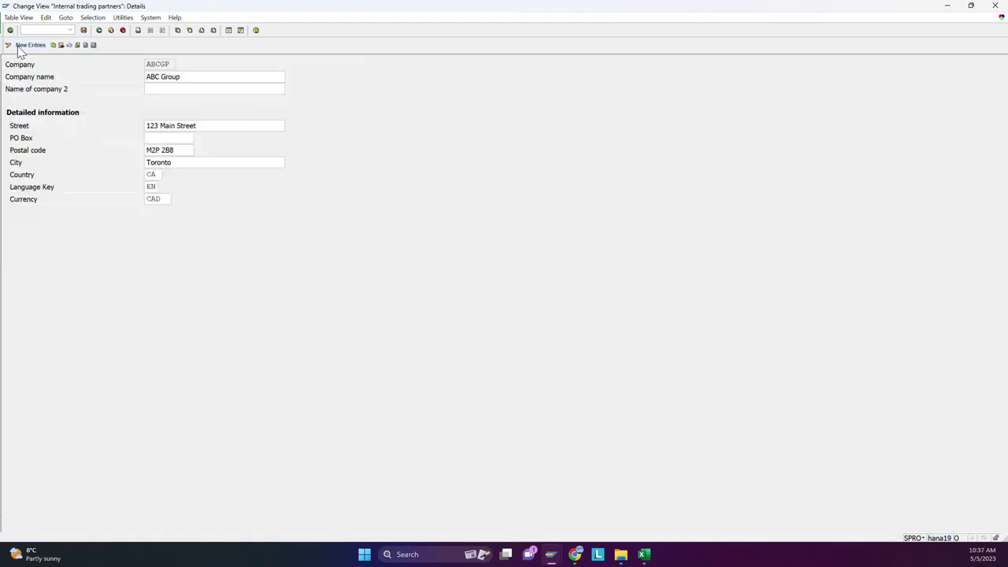
left_click(99, 31)
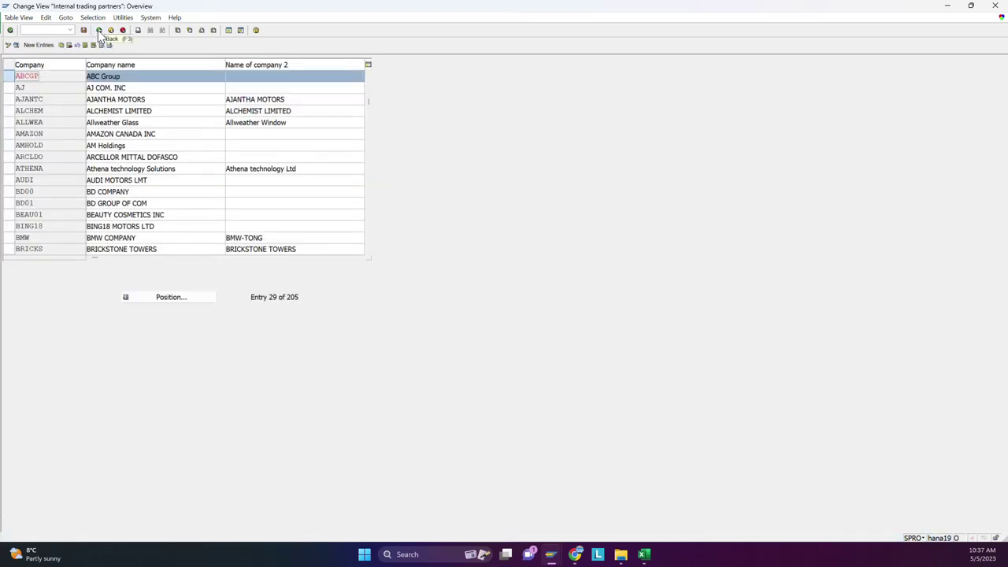
left_click(99, 31)
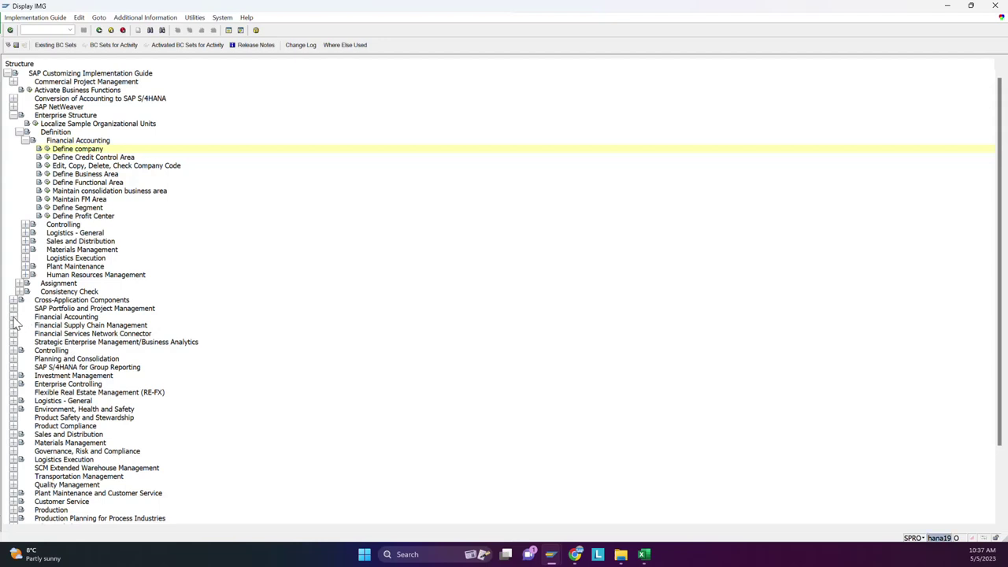
Open the ledger and currency type settings under Financial Accounting Global Settings, Ledgers, Ledger, and dismiss the consistency check messages
left_click(14, 317)
left_click(19, 326)
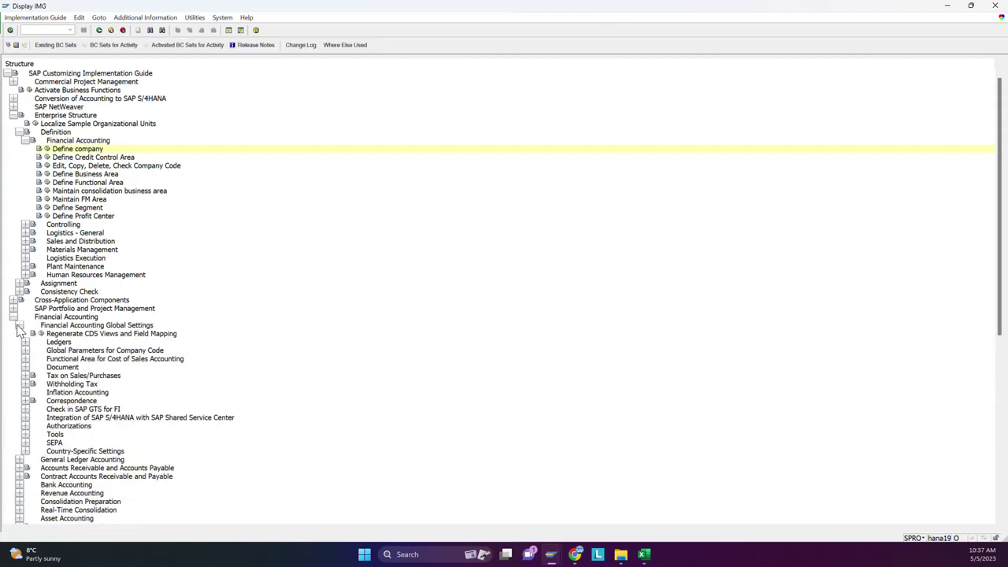
left_click(25, 342)
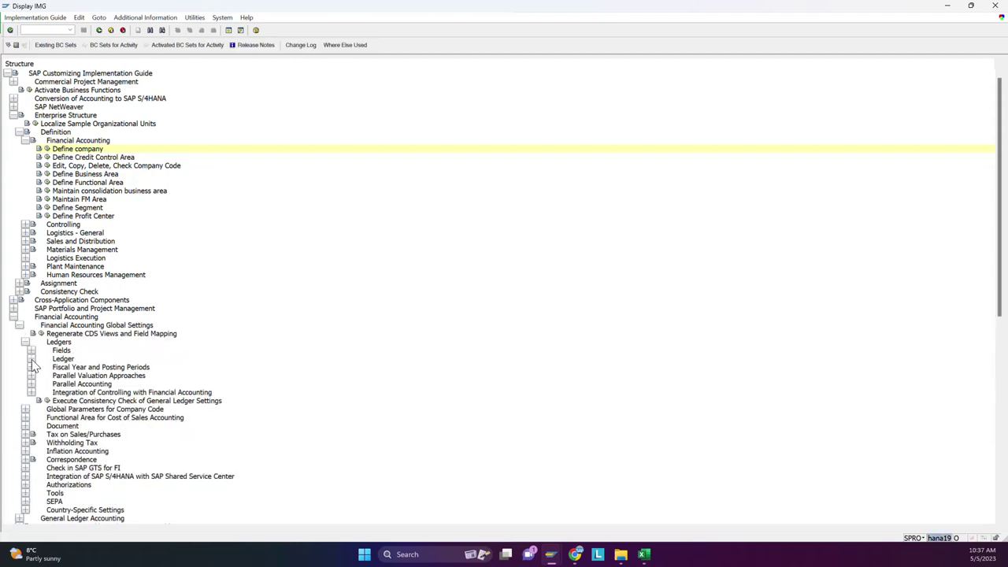
left_click(31, 359)
left_click(52, 367)
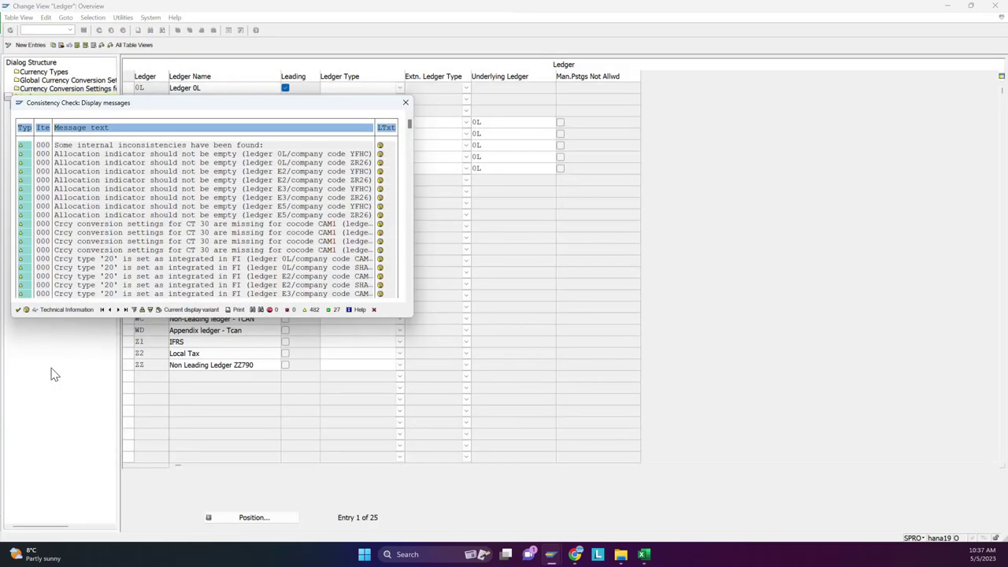
left_click(18, 311)
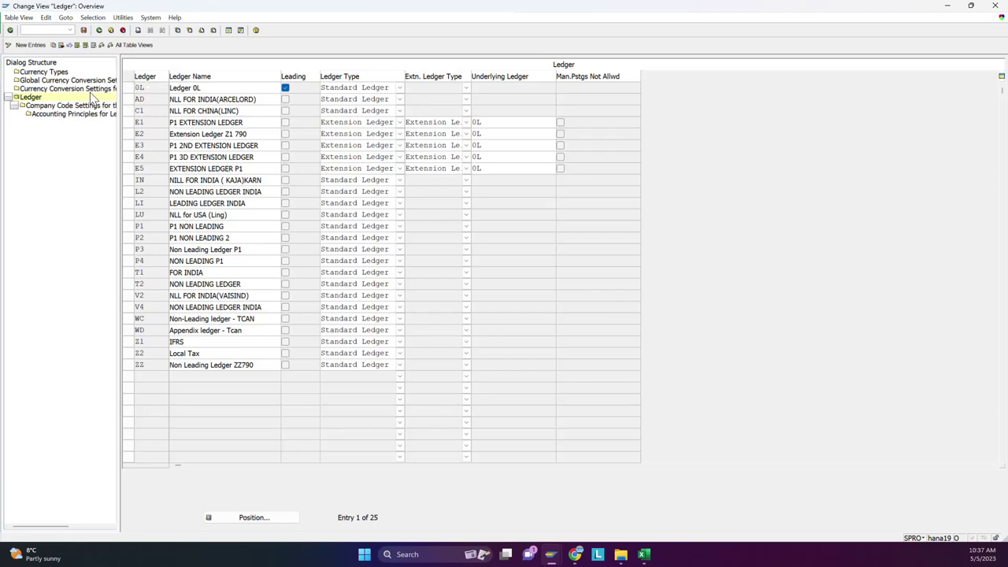
Examine the Currency Types overview, especially the Global Company Currency row, and return to the implementation guide
left_click(127, 88)
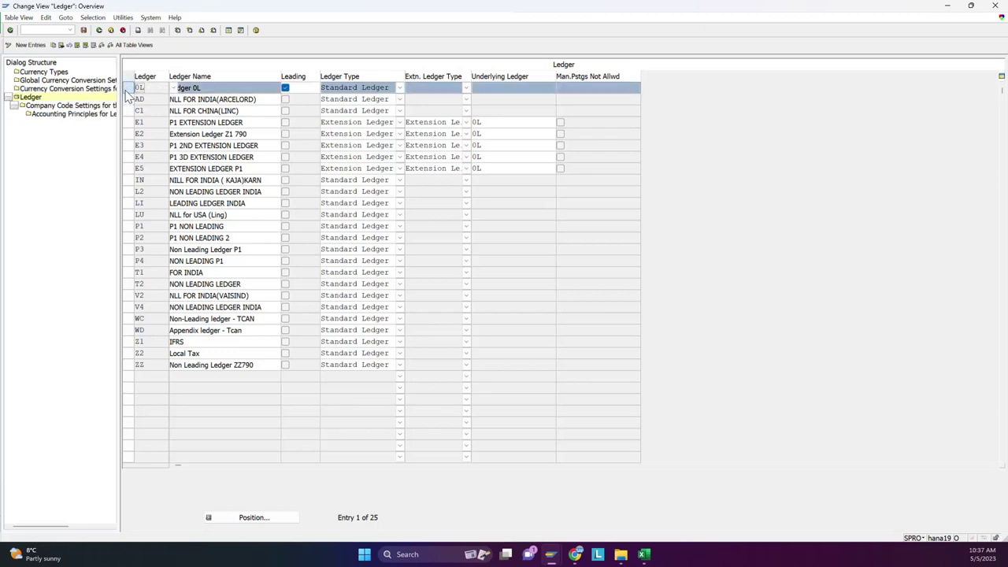
double_click(41, 72)
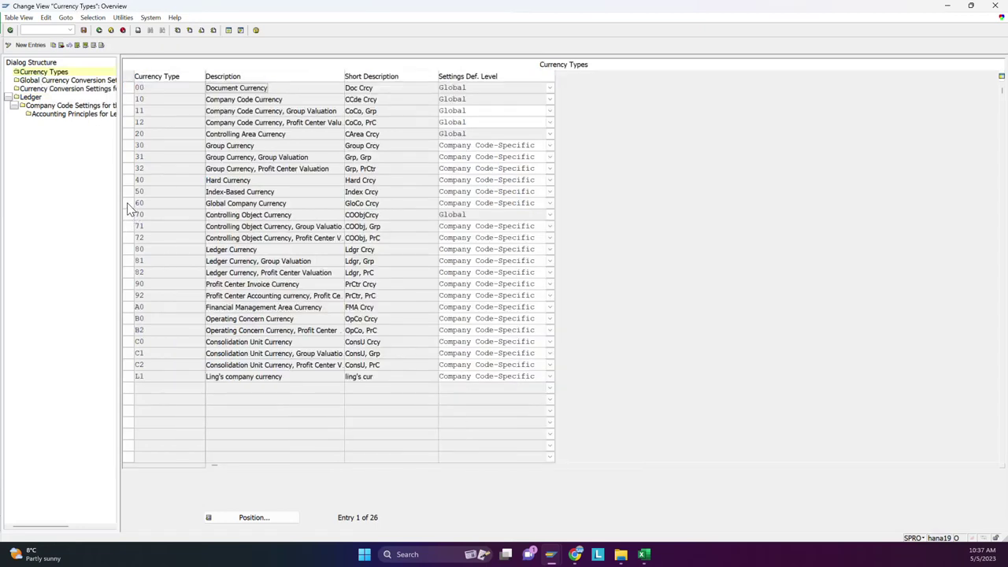
left_click_drag(147, 203, 134, 203)
left_click(99, 31)
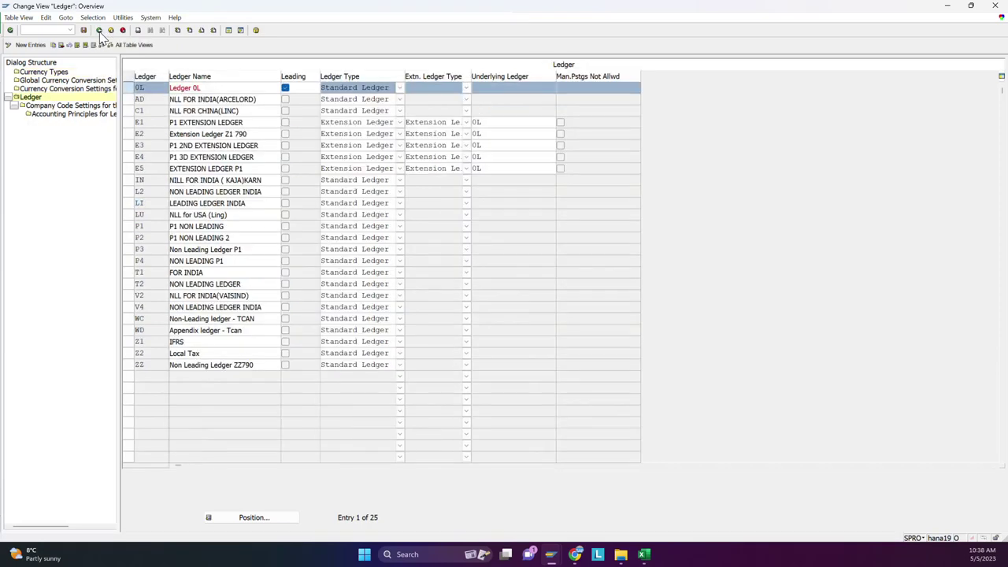
left_click(99, 31)
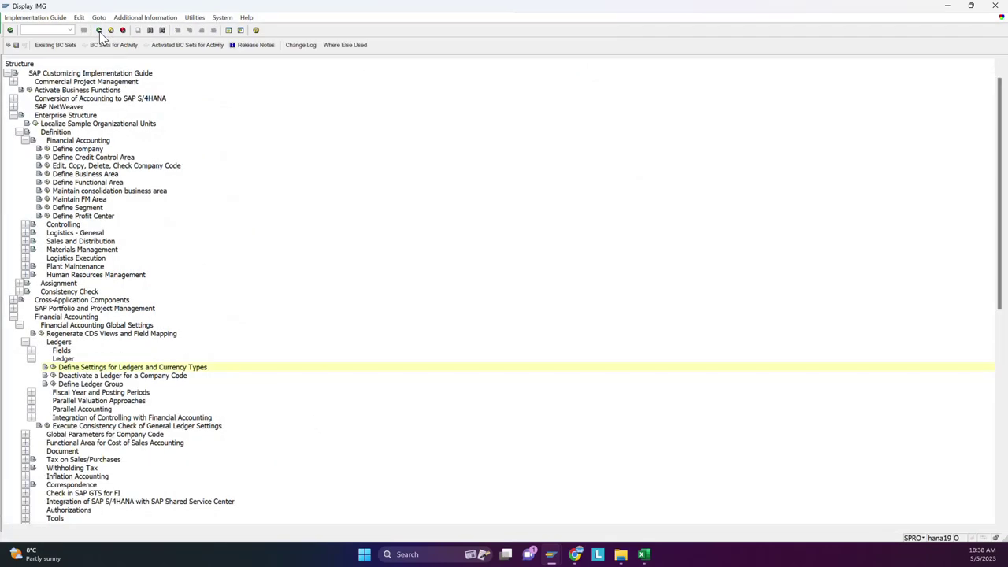
Reopen the Define company activity and position the company list at ABC
left_click(46, 149)
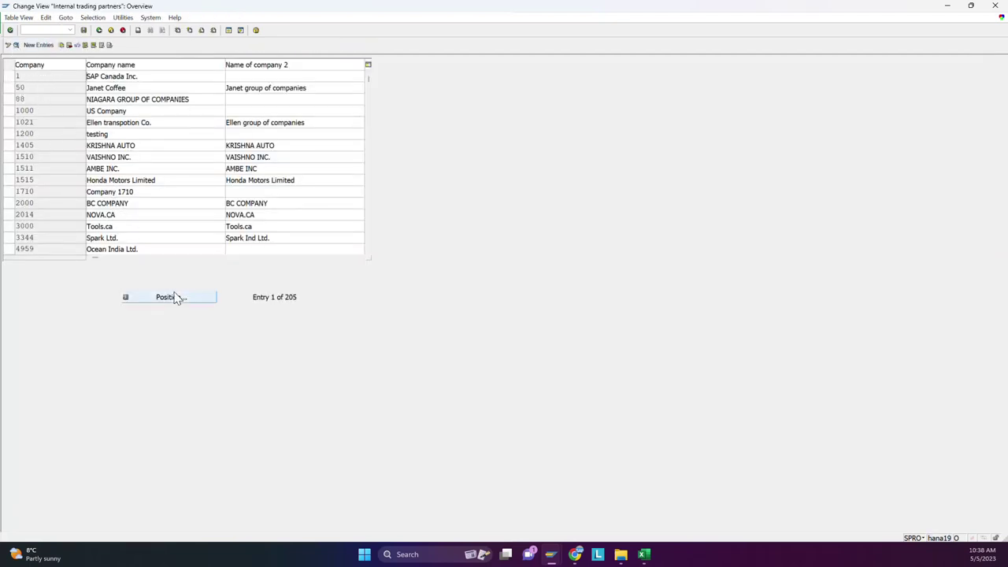
left_click(172, 298)
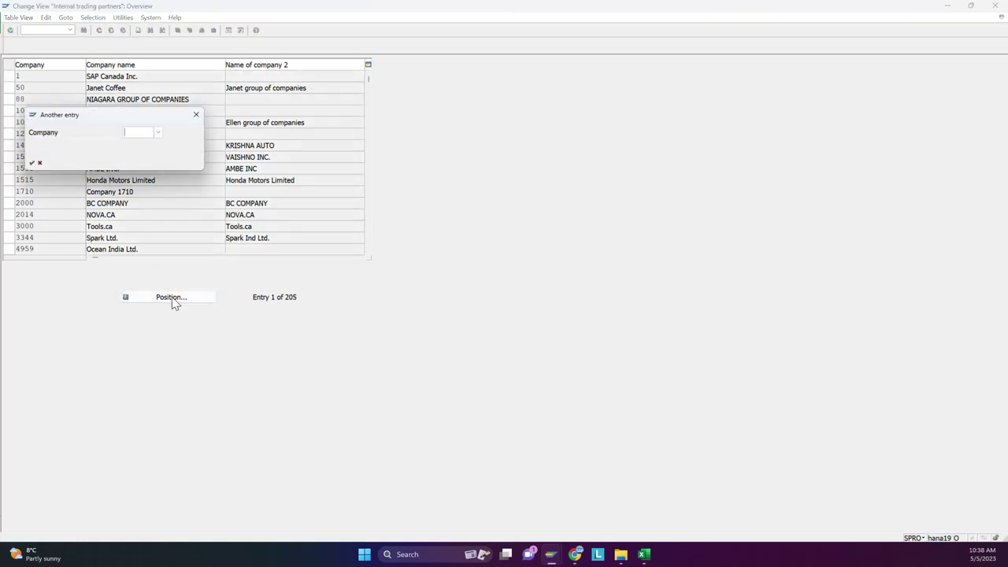
type("abc")
key("Return")
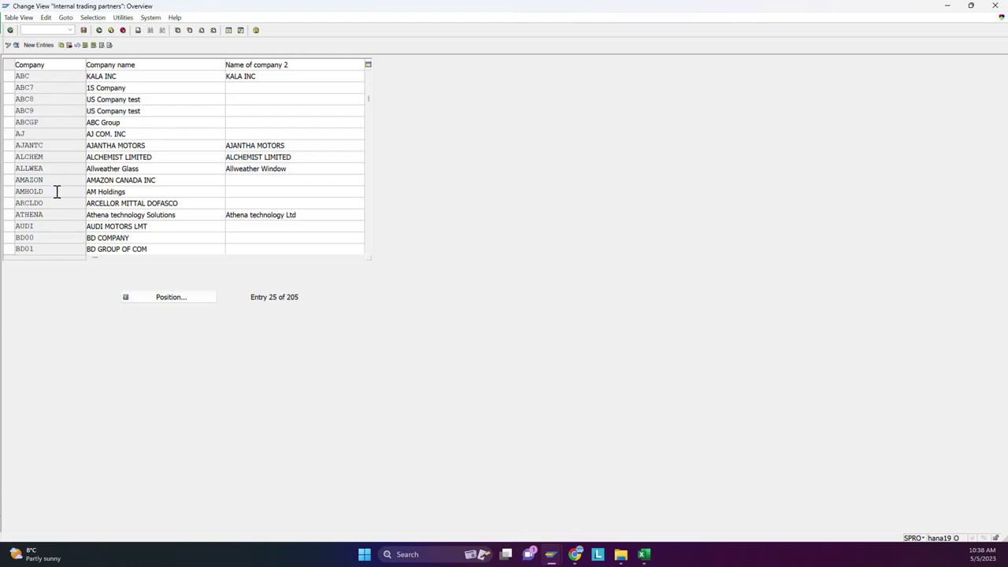
scroll(66, 108, "up", 1)
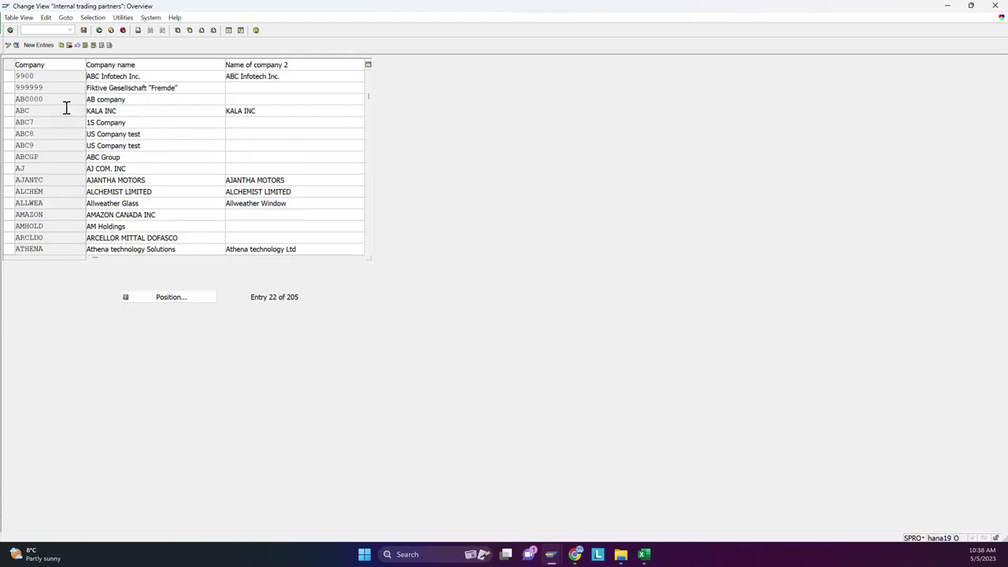
scroll(66, 108, "up", 1)
Position the company list at ABCGP and open that company's details
left_click(166, 300)
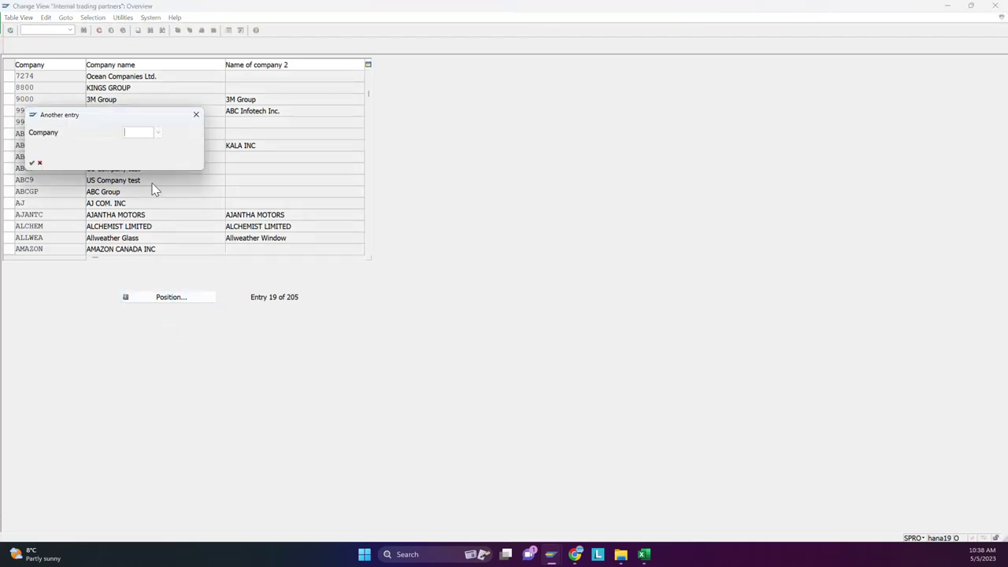
type("ABC")
key("Escape")
key("Return")
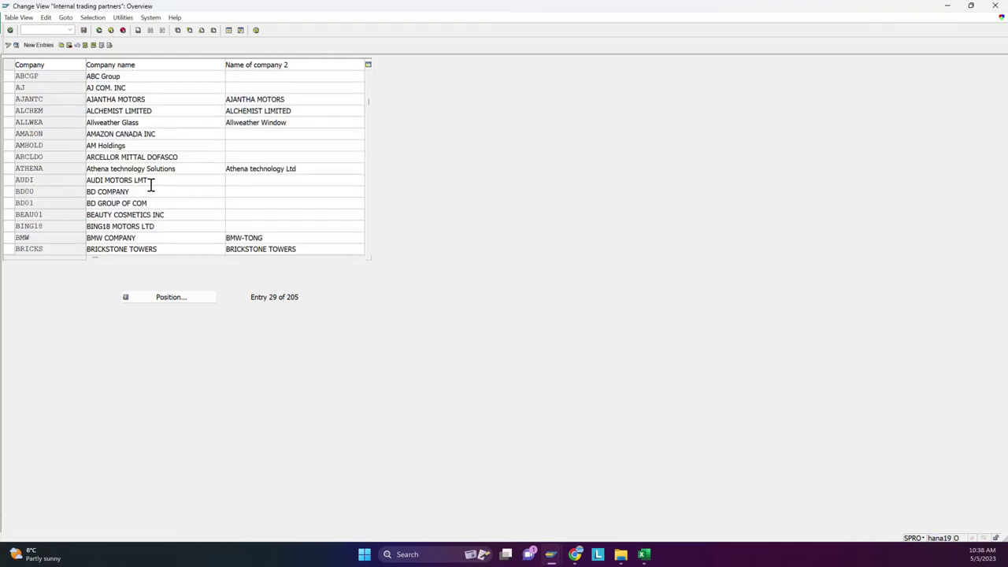
left_click(8, 78)
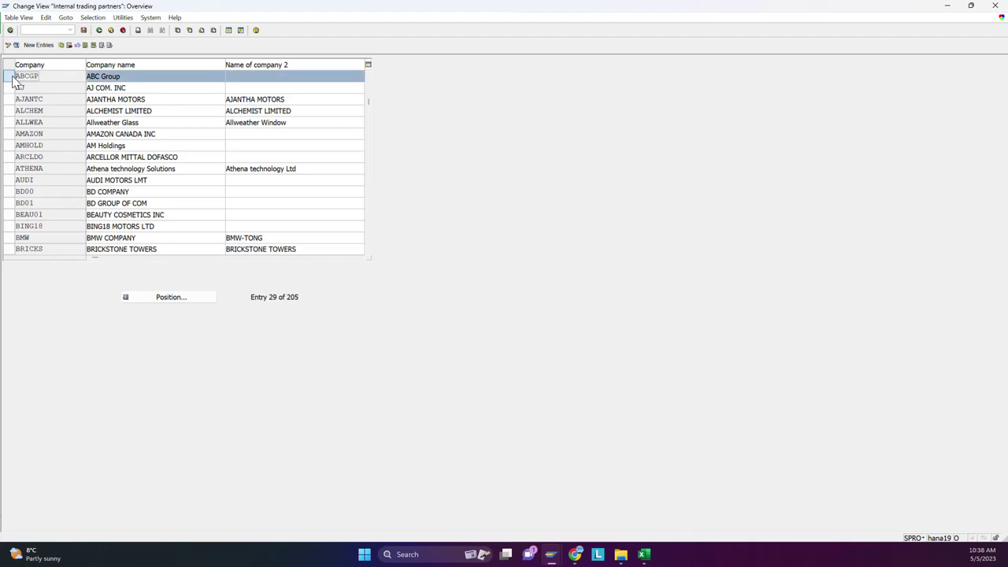
left_click(16, 45)
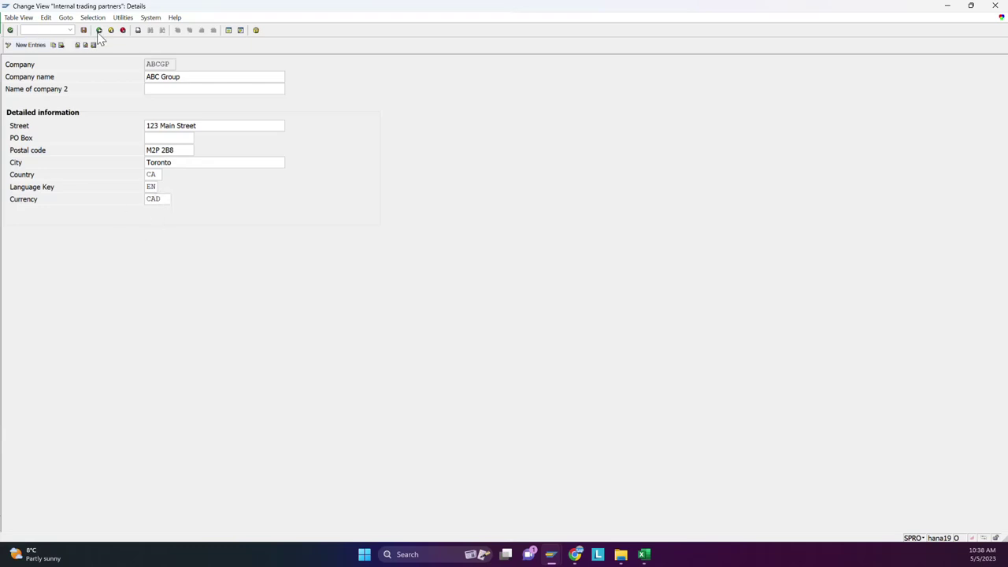
Switch to the GL Company workbook in Excel to view the business group diagram
mouse_move(644, 554)
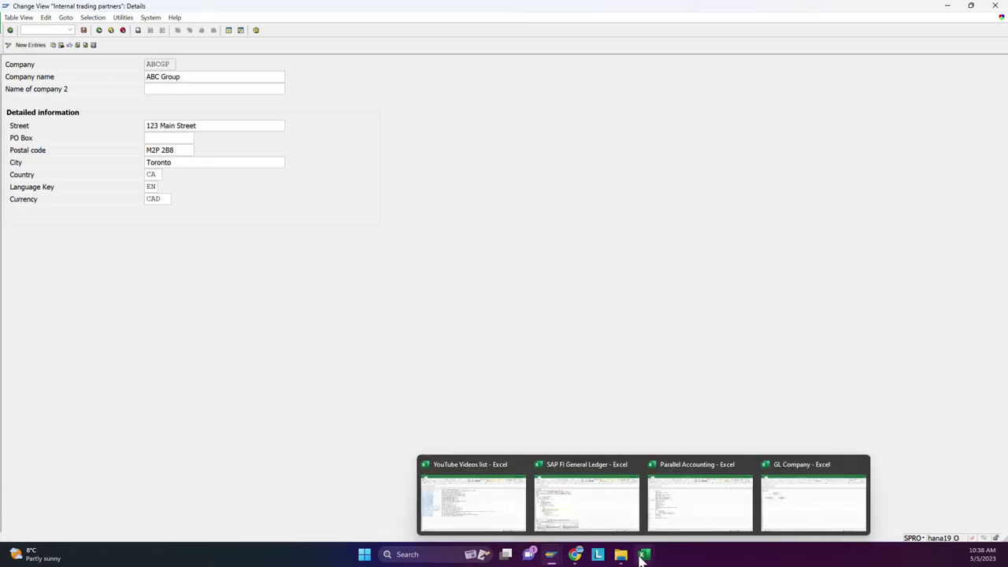
left_click(777, 508)
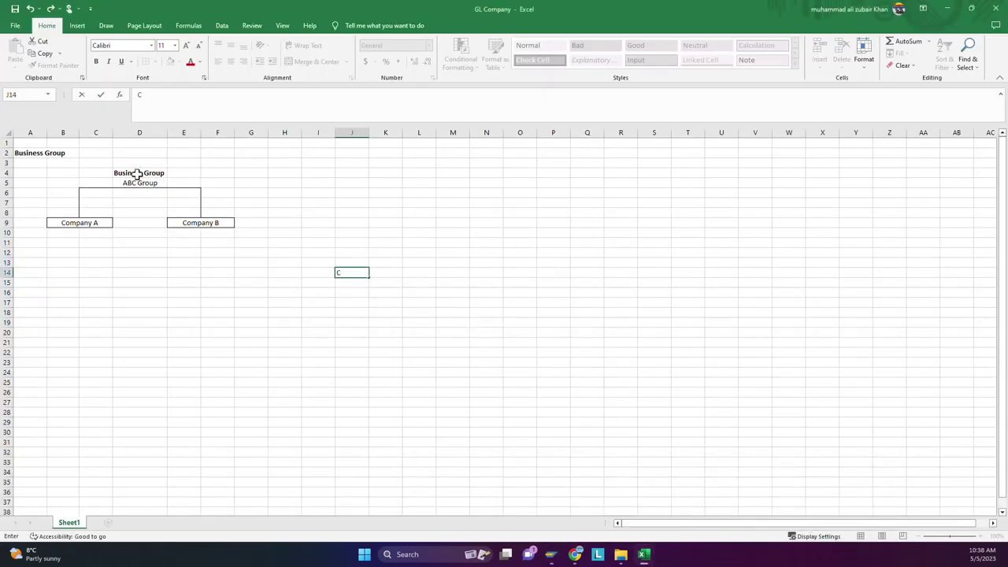